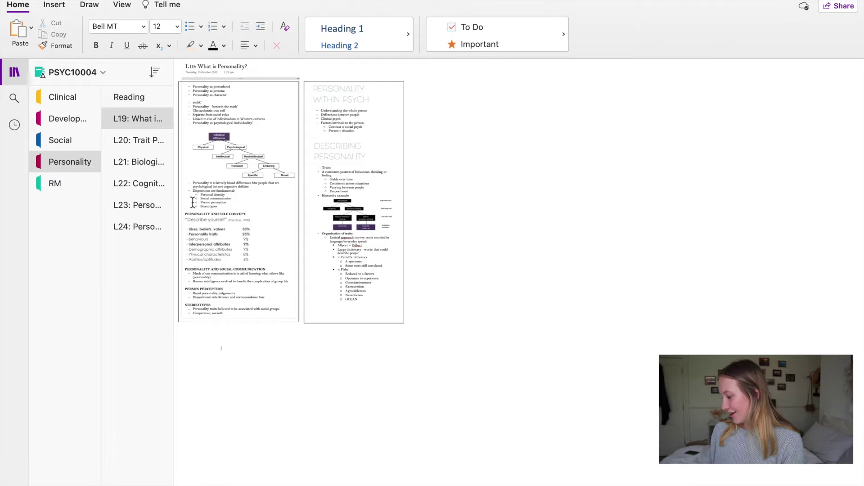
# Step: Reselect the PSYC10004 notebook and open its Clinical section, dismissing the section's context menu
pyautogui.scroll(3, 224, 196)
pyautogui.scroll(-1, 223, 198)
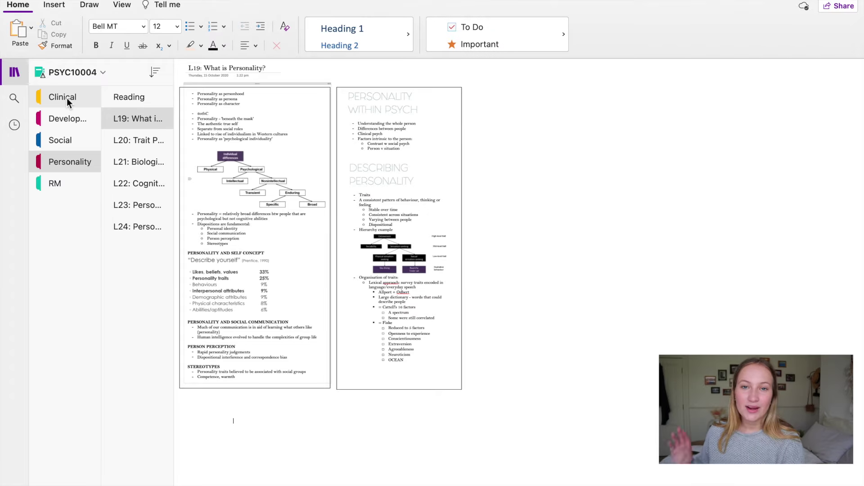
pyautogui.click(67, 72)
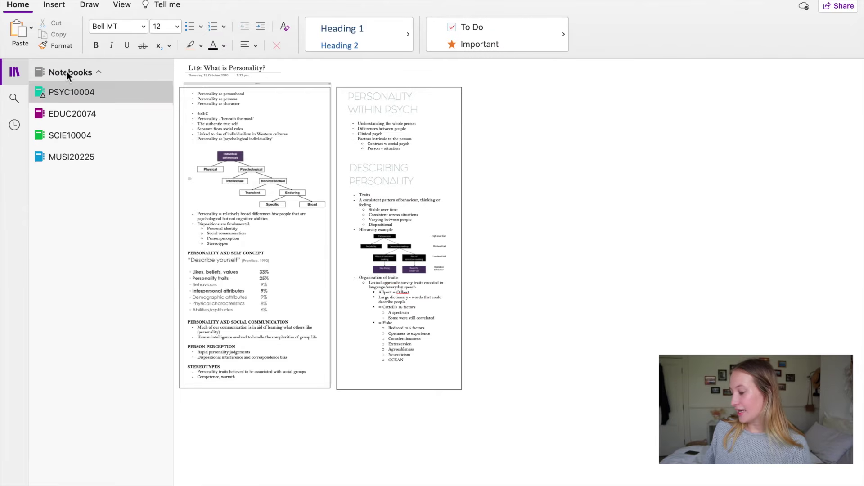
pyautogui.click(63, 90)
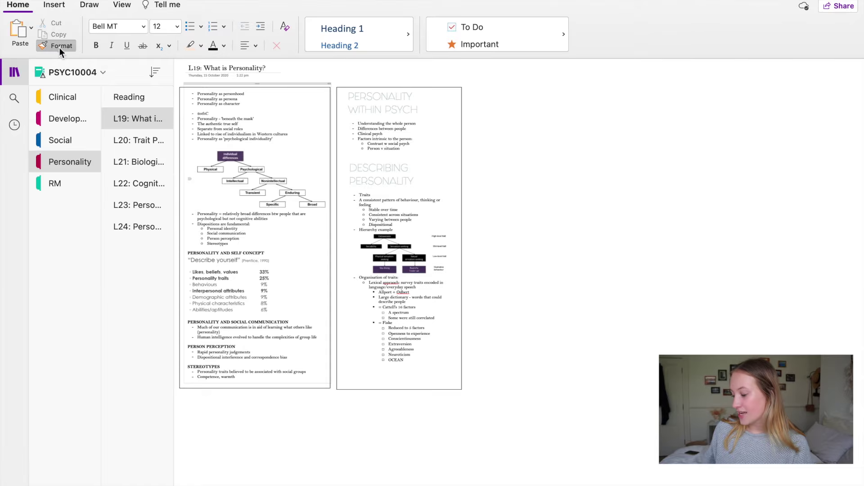
pyautogui.click(64, 96)
pyautogui.rightClick(64, 96)
pyautogui.press('Escape')
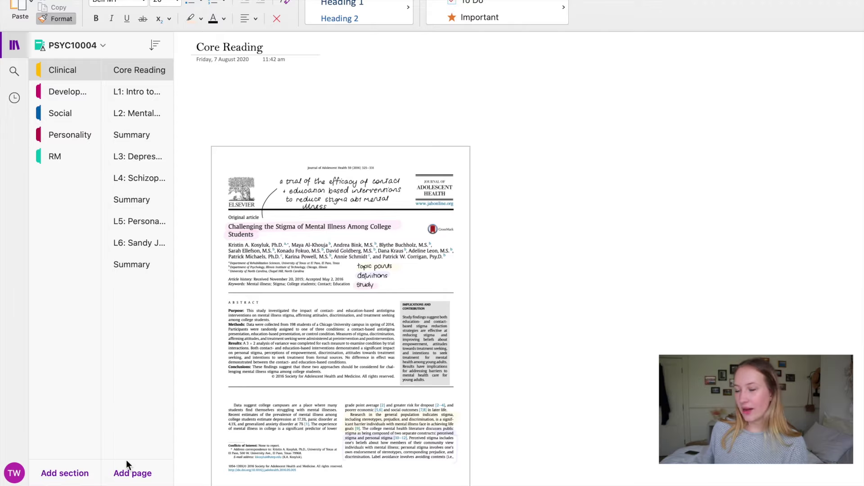
# Step: Add a new scratch page titled 'tiuytre' holding the test note 'ufv'
pyautogui.click(131, 465)
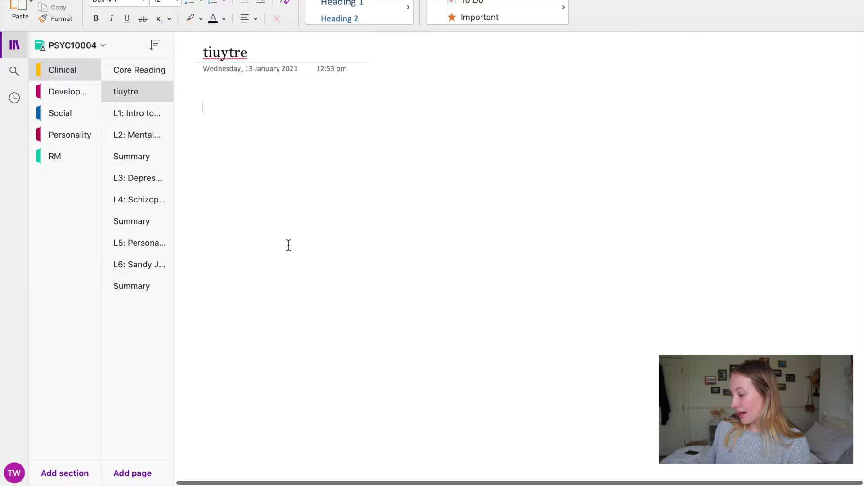
pyautogui.scroll(-5, 289, 245)
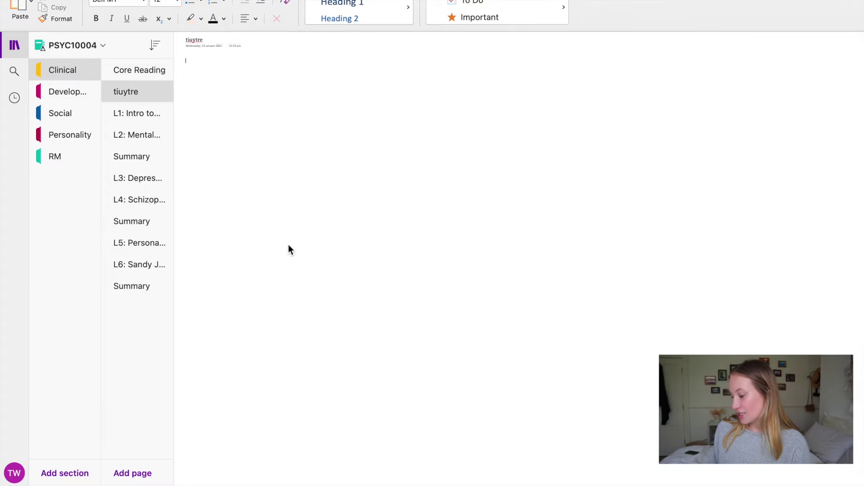
pyautogui.scroll(3, 288, 245)
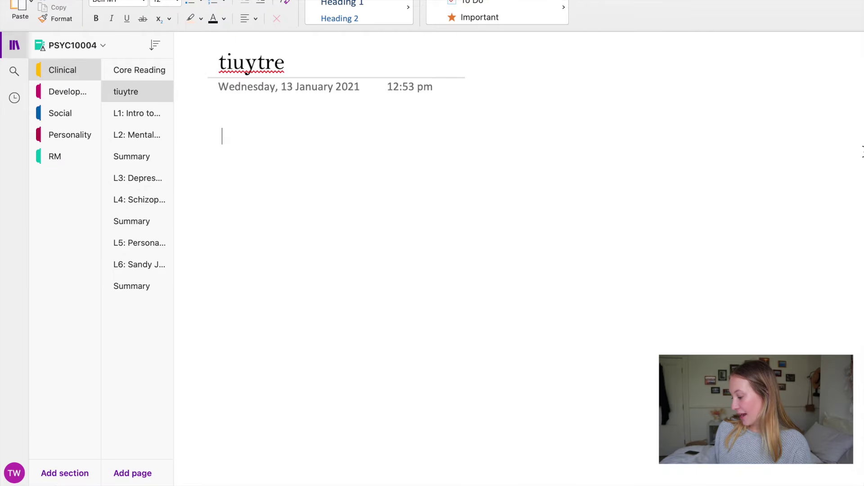
pyautogui.write('fv')
pyautogui.click(45, 31)
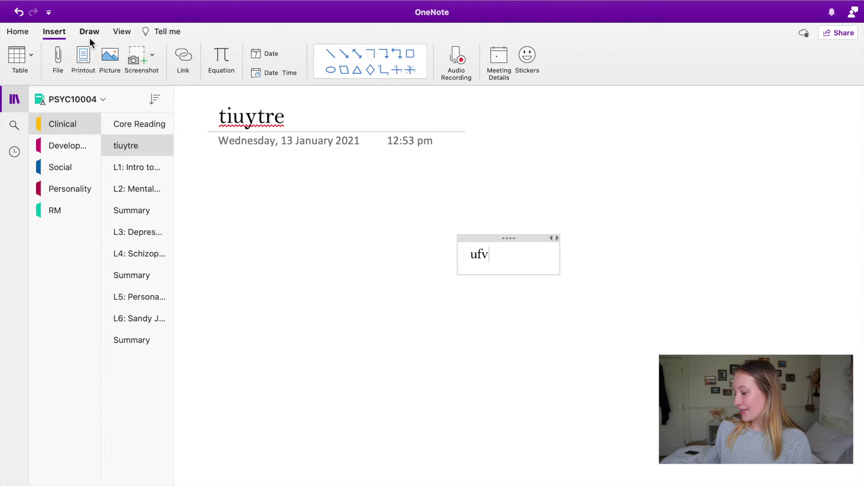
# Step: Show the Draw ribbon's ink tools for the scratch page
pyautogui.click(90, 38)
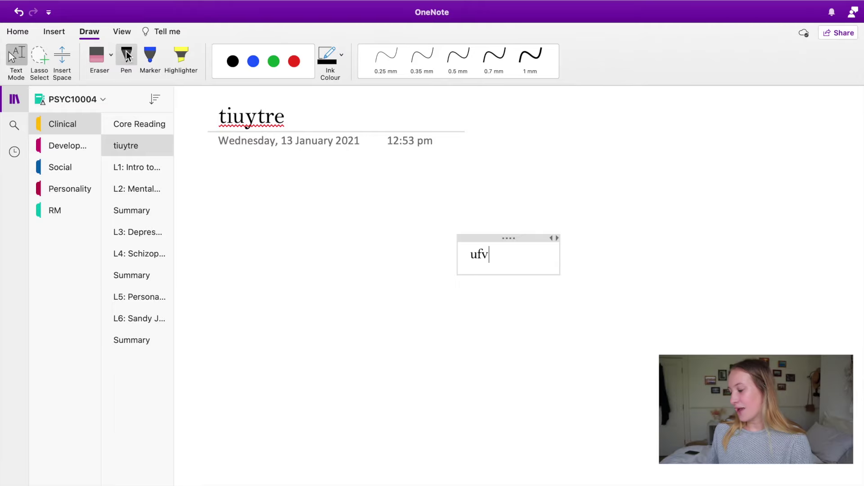
# Step: Try the Marker, Highlighter and Lasso Select tools, lassoing the 'ufv' test text
pyautogui.click(149, 58)
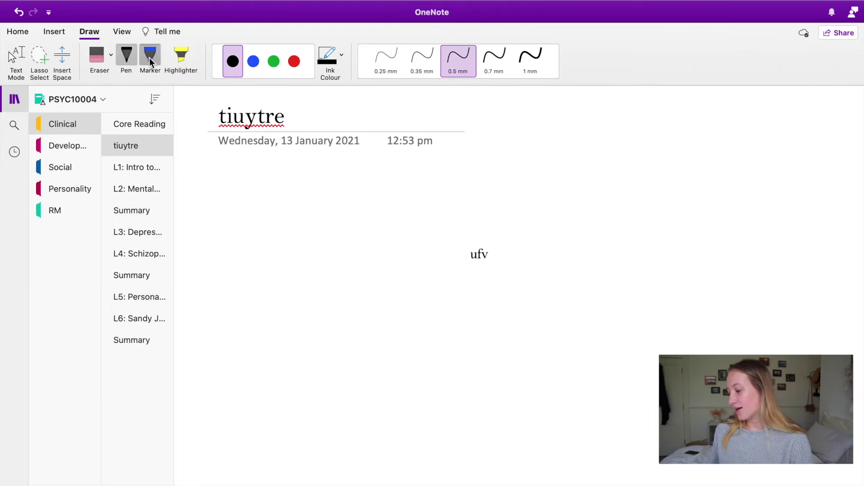
pyautogui.click(187, 60)
pyautogui.click(40, 56)
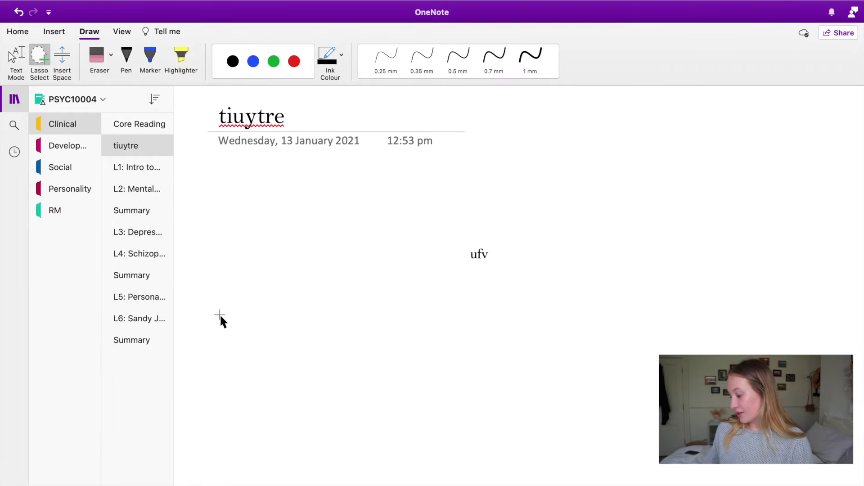
pyautogui.moveTo(314, 204)
pyautogui.mouseDown()
pyautogui.moveTo(579, 395)
pyautogui.moveTo(180, 176)
pyautogui.mouseUp()
# Step: Open the View options, then collapse and restore the ribbon
pyautogui.click(122, 32)
pyautogui.click(123, 33)
pyautogui.click(123, 32)
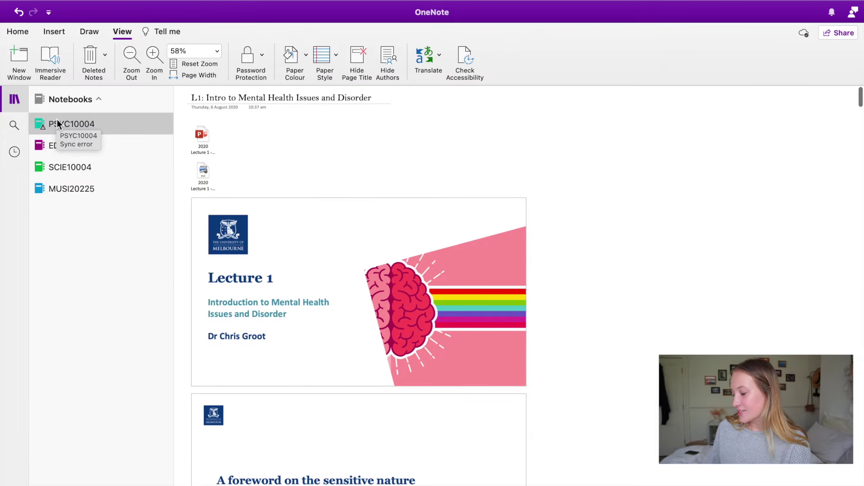
# Step: Open PSYC10004, then switch to the EDUC20074 notebook and browse its sections 2, 3 and 4
pyautogui.click(56, 120)
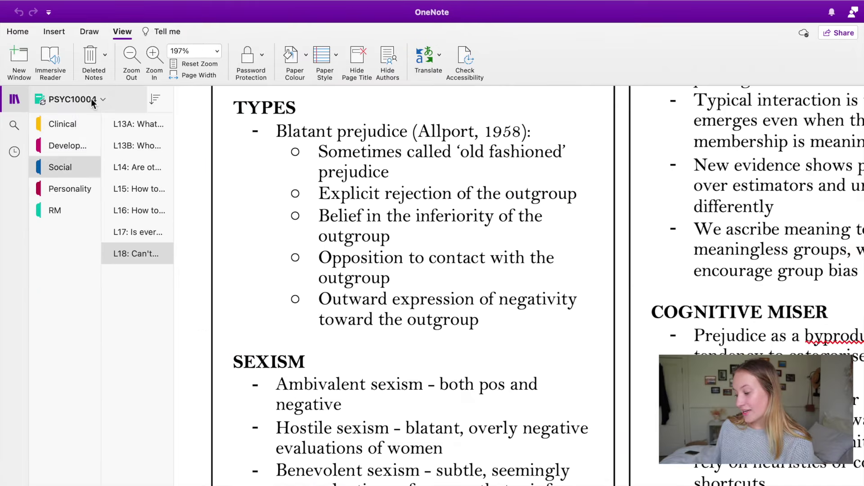
pyautogui.click(91, 100)
pyautogui.click(91, 144)
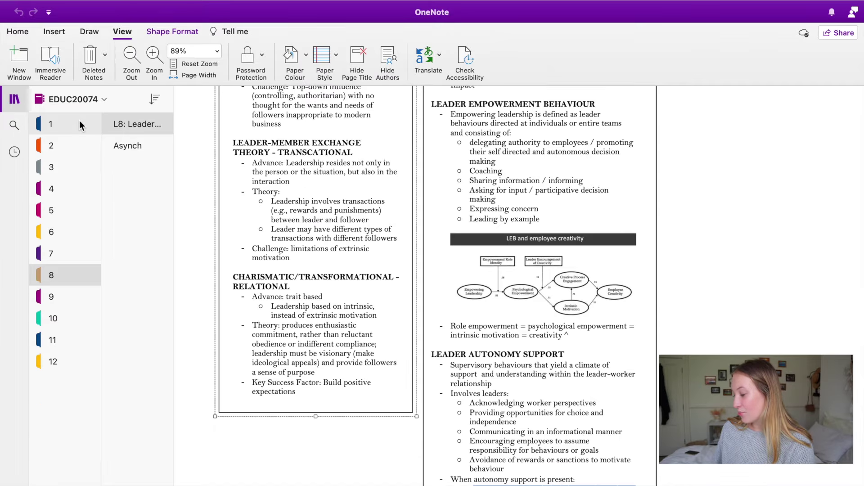
pyautogui.click(83, 145)
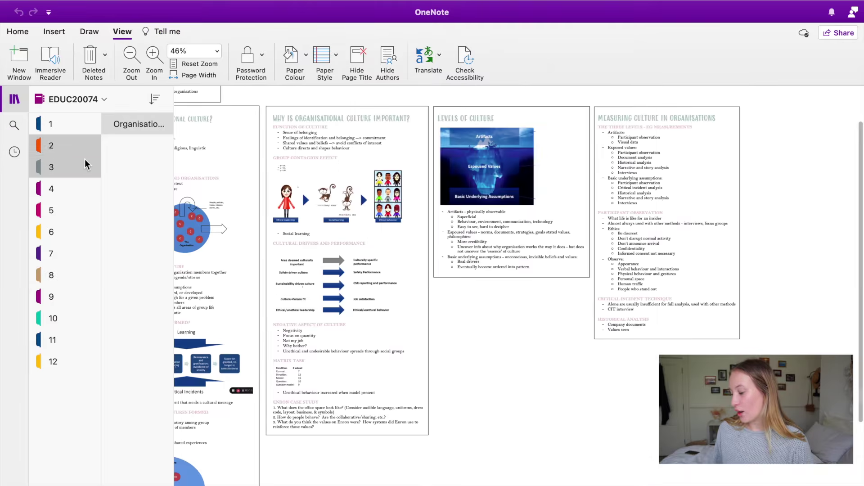
pyautogui.click(85, 158)
pyautogui.click(85, 192)
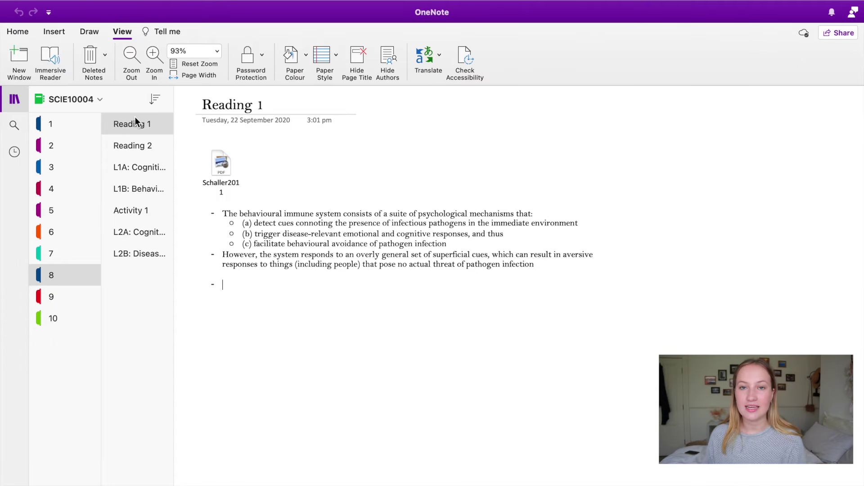
# Step: Open the attached Schaller2011.pdf in Preview, zoom out and scroll through the article
pyautogui.click(90, 31)
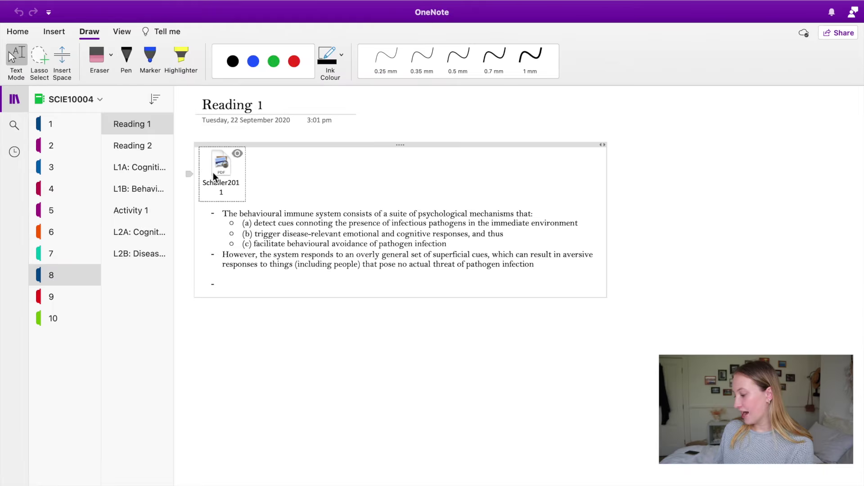
pyautogui.hotkey('ctrl', 'Left')
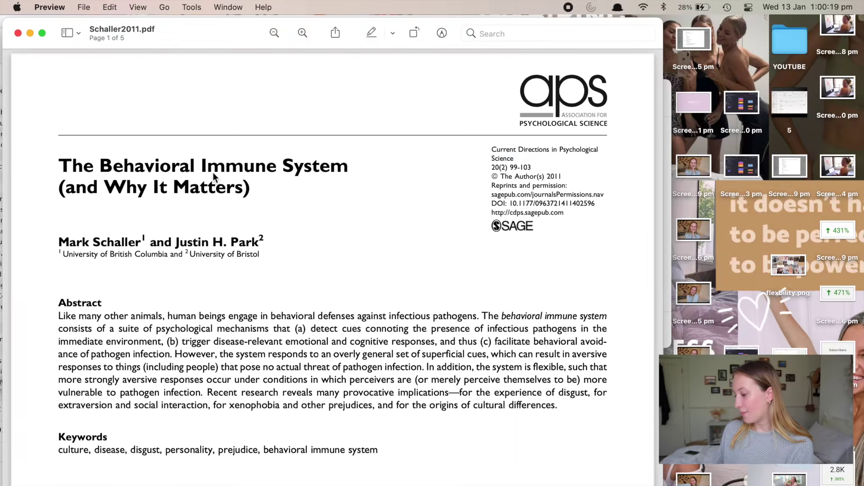
pyautogui.press('super+minus')
pyautogui.scroll(-15, 213, 177)
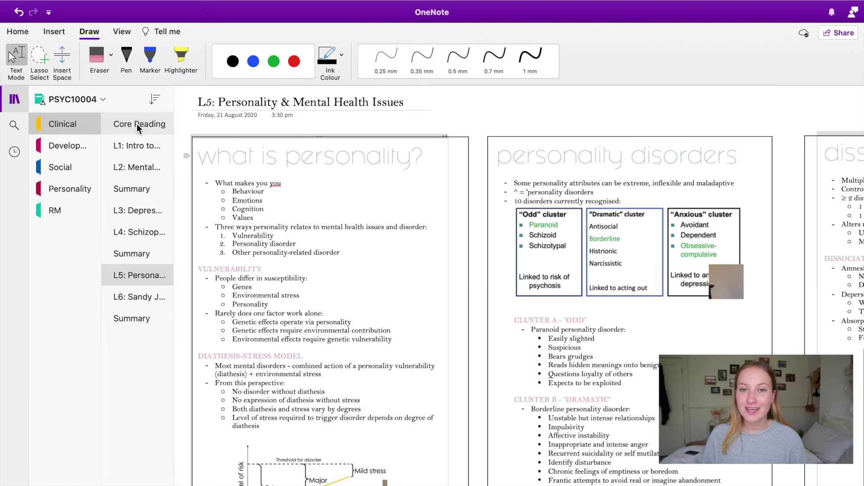
# Step: Open the Core Reading page and zoom in and back out on its printout
pyautogui.click(137, 126)
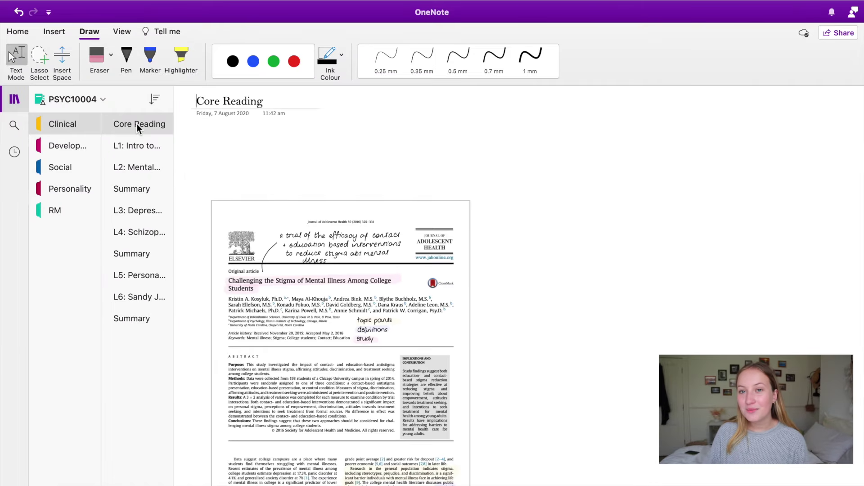
pyautogui.scroll(-1, 338, 313)
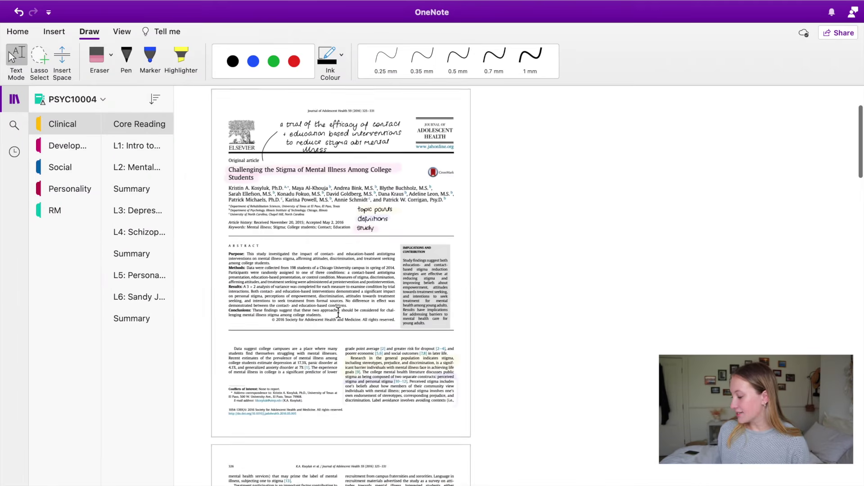
pyautogui.press('super+plus')
pyautogui.press('super+plus')
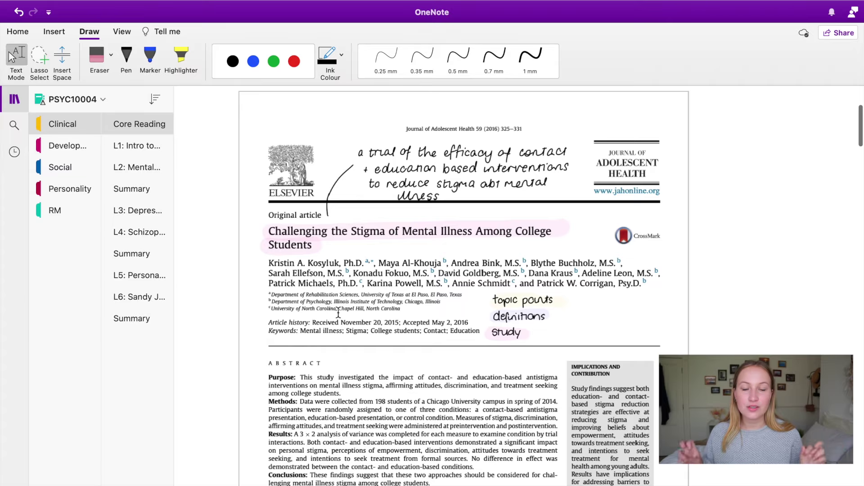
pyautogui.press('super+minus')
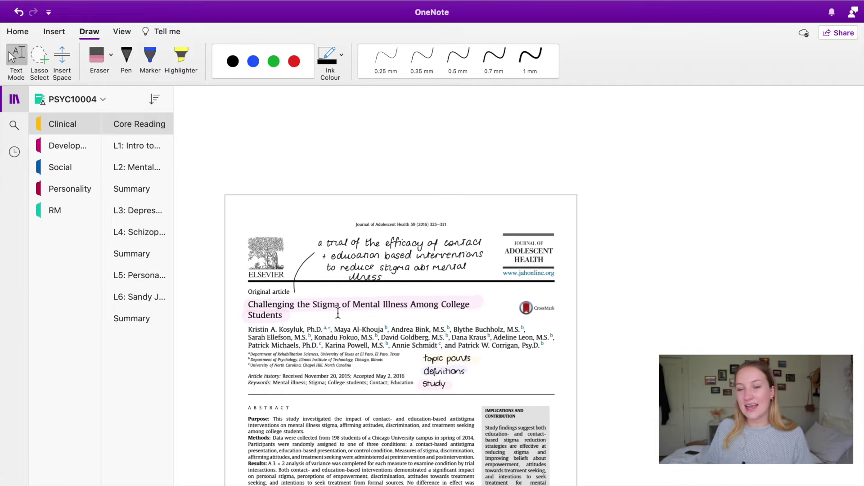
pyautogui.scroll(-3, 338, 313)
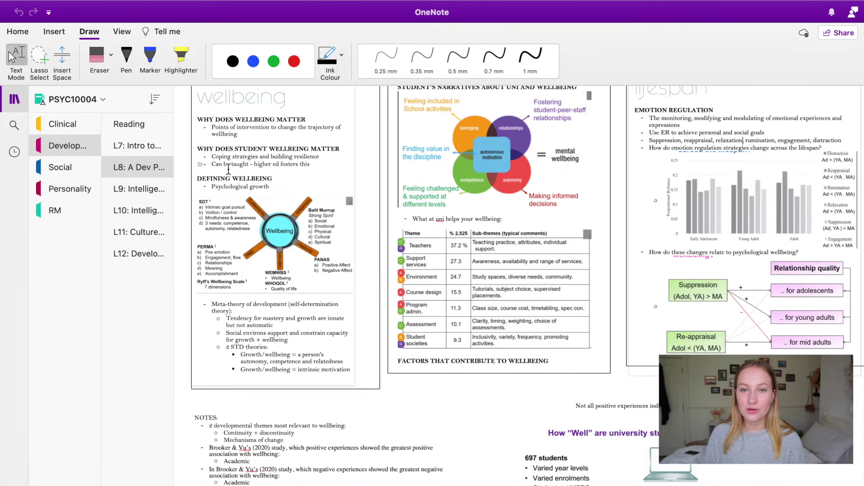
# Step: Select the heading word 'Defining' on the L8 page and check its font in the Home font list
pyautogui.scroll(3, 229, 169)
pyautogui.click(294, 60)
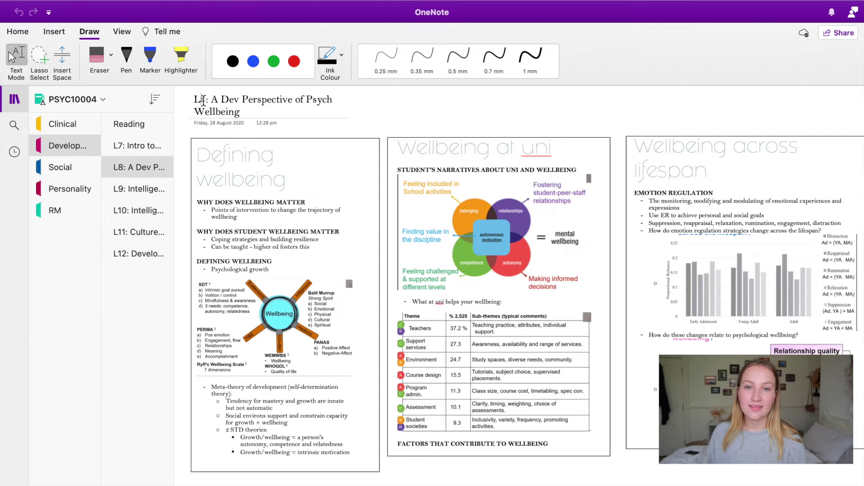
pyautogui.moveTo(213, 100); pyautogui.dragTo(260, 139)
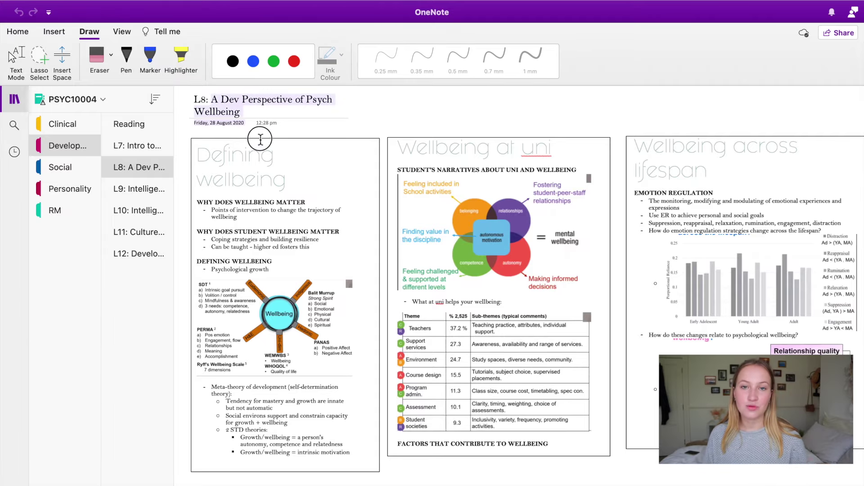
pyautogui.click(252, 113)
pyautogui.doubleClick(275, 172)
pyautogui.hotkey('ctrl', 'c')
pyautogui.click(17, 31)
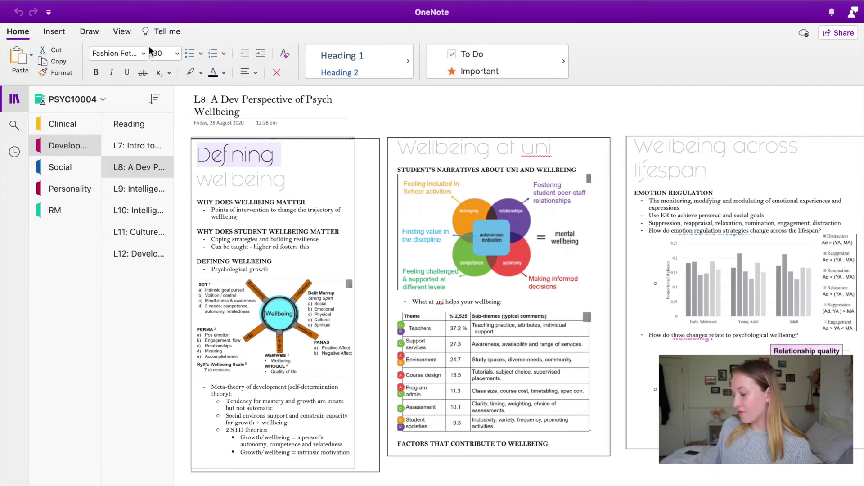
pyautogui.click(144, 53)
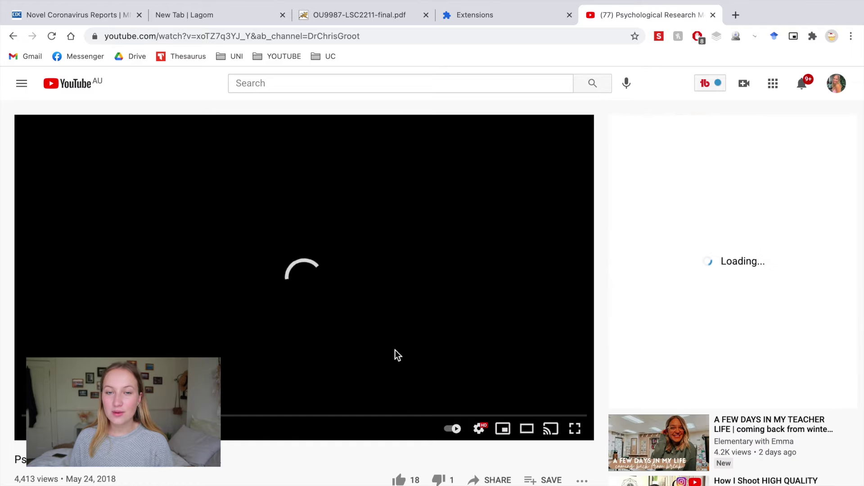
# Step: Pause the Module 2 research methods video and pop it out into picture-in-picture
pyautogui.click(395, 351)
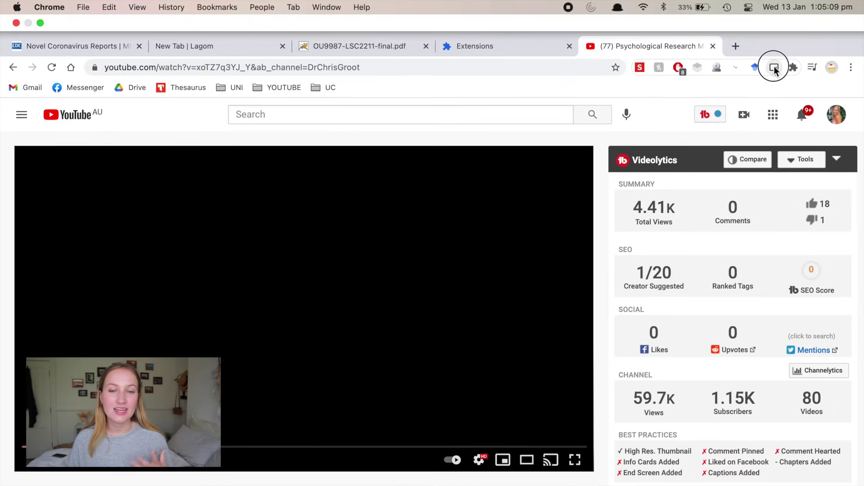
pyautogui.click(774, 67)
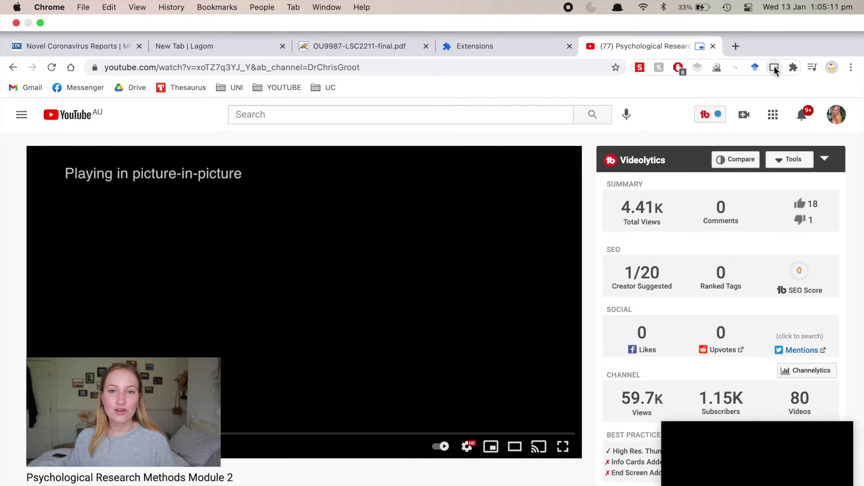
pyautogui.scroll(-1, 12, 266)
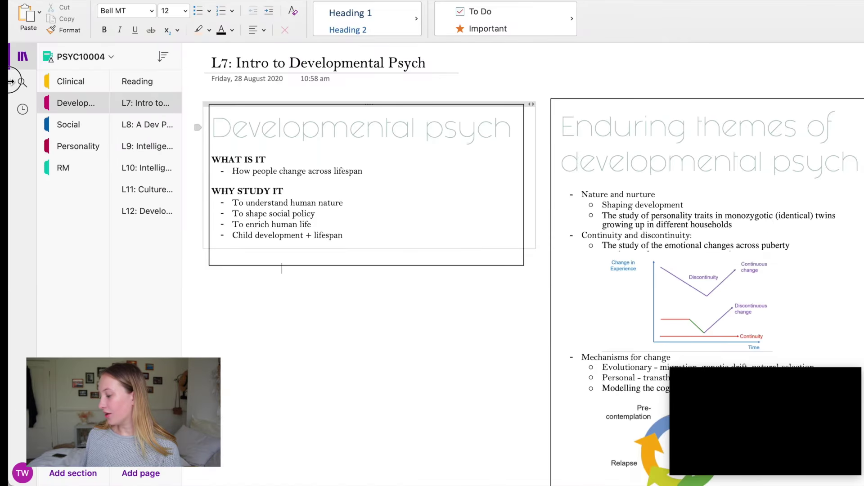
# Step: Add a new page below L7 in the Development section and title it 'L1'
pyautogui.click(12, 81)
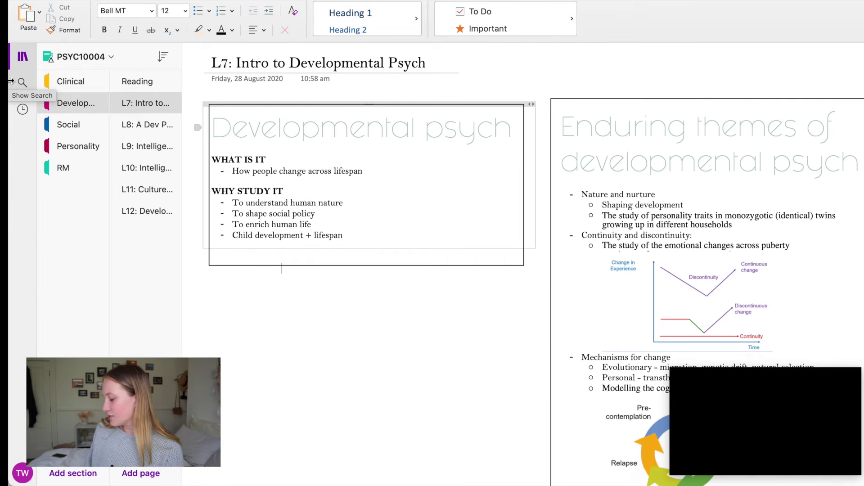
pyautogui.click(154, 473)
pyautogui.write('L1: Title')
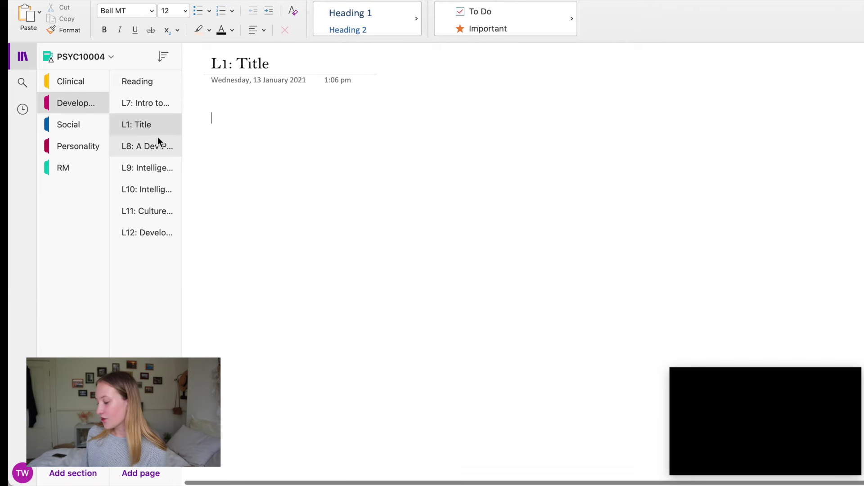
# Step: Paste the copied 'Defining' heading onto the L1: Title page and retype it as 'Topic 1'
pyautogui.click(156, 151)
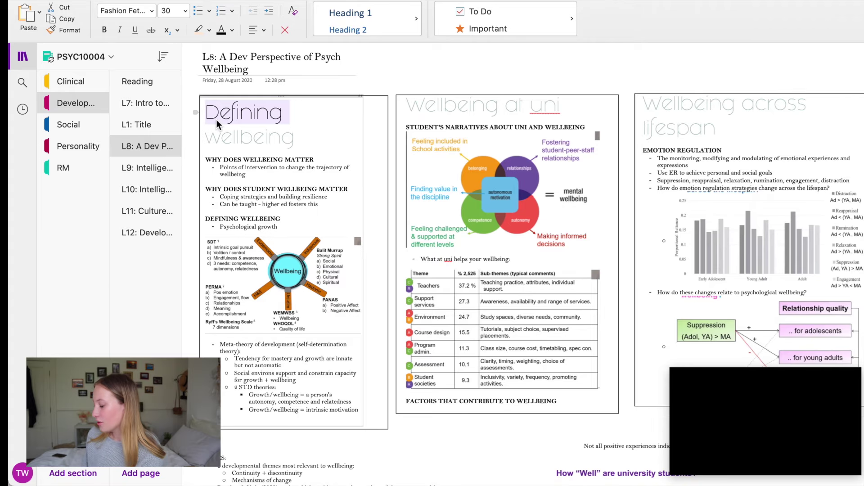
pyautogui.click(164, 121)
pyautogui.hotkey('ctrl', 'v')
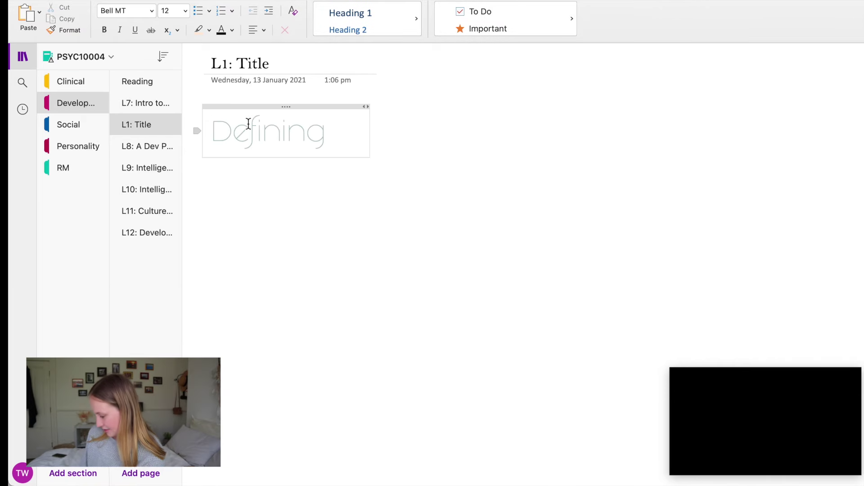
pyautogui.doubleClick(307, 125)
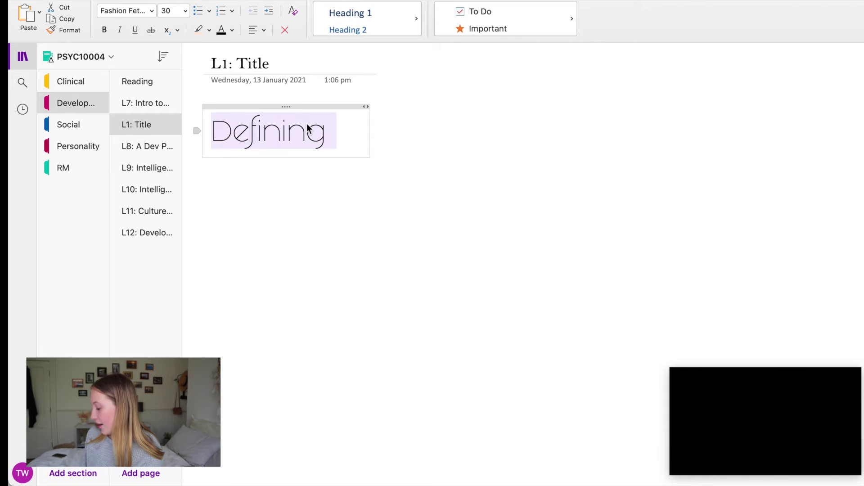
pyautogui.write('Topic 1')
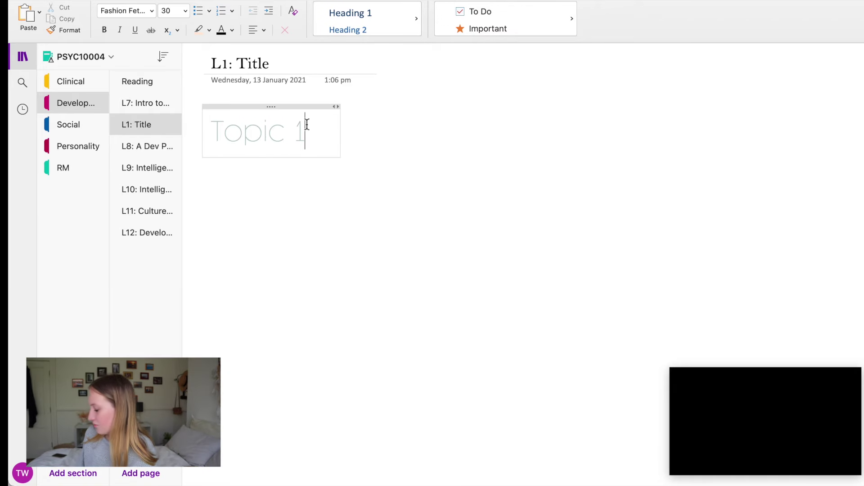
# Step: Place a second heading further right on the page and retitle it 'Topic 2'
pyautogui.moveTo(296, 107); pyautogui.dragTo(461, 110)
pyautogui.doubleClick(492, 118)
pyautogui.keyDown('shift'); pyautogui.click(574, 119); pyautogui.keyUp('shift')
pyautogui.write('Topic 2')
pyautogui.press('Return')
pyautogui.write('Topic 1')
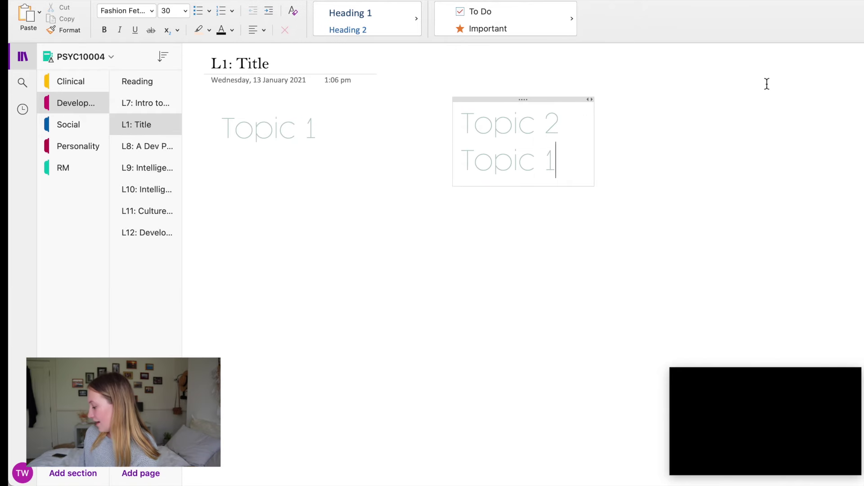
pyautogui.press('super+z')
# Step: Paste a heading into a new note at the far right and renumber it 'Topic 3'
pyautogui.click(636, 110)
pyautogui.write('Topic 1')
pyautogui.press('BackSpace')
pyautogui.write('3')
# Step: Open the Edit & View preferences to see the Bell MT 12 default font
pyautogui.click(312, 165)
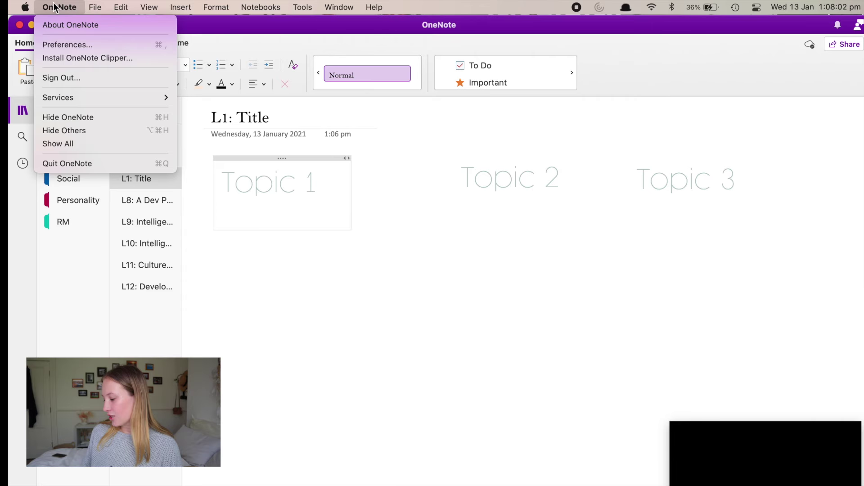
pyautogui.click(68, 48)
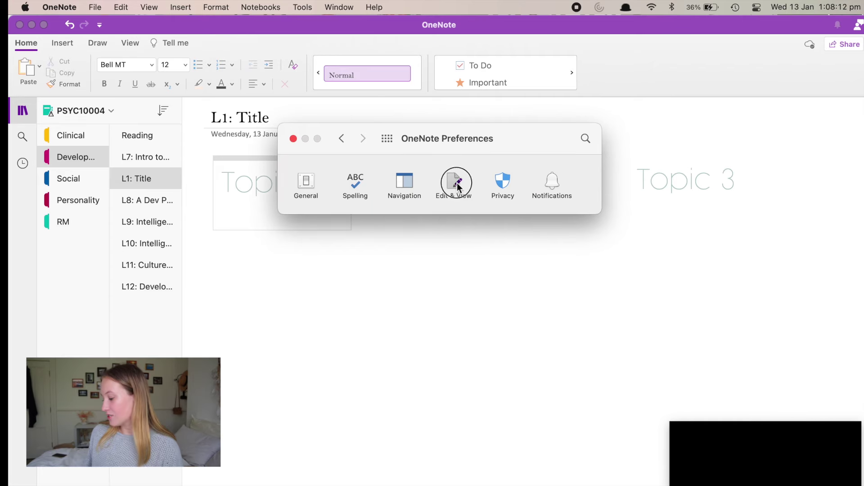
pyautogui.click(455, 185)
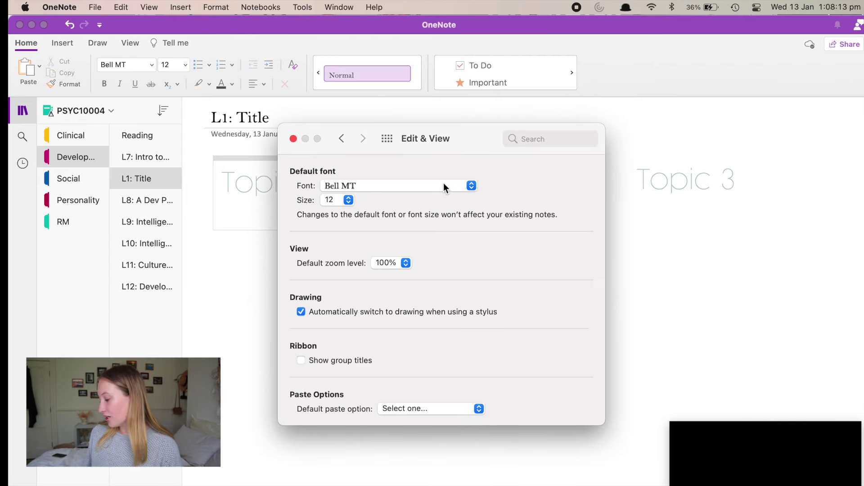